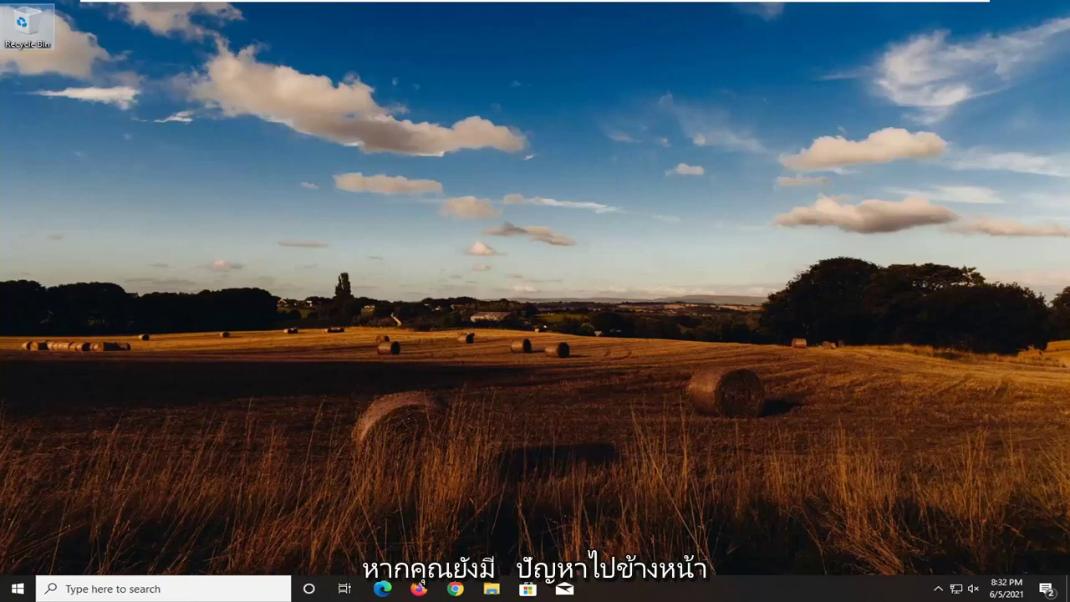
Search the Start menu for 'device manager' and launch Device Manager.
left_click(17, 590)
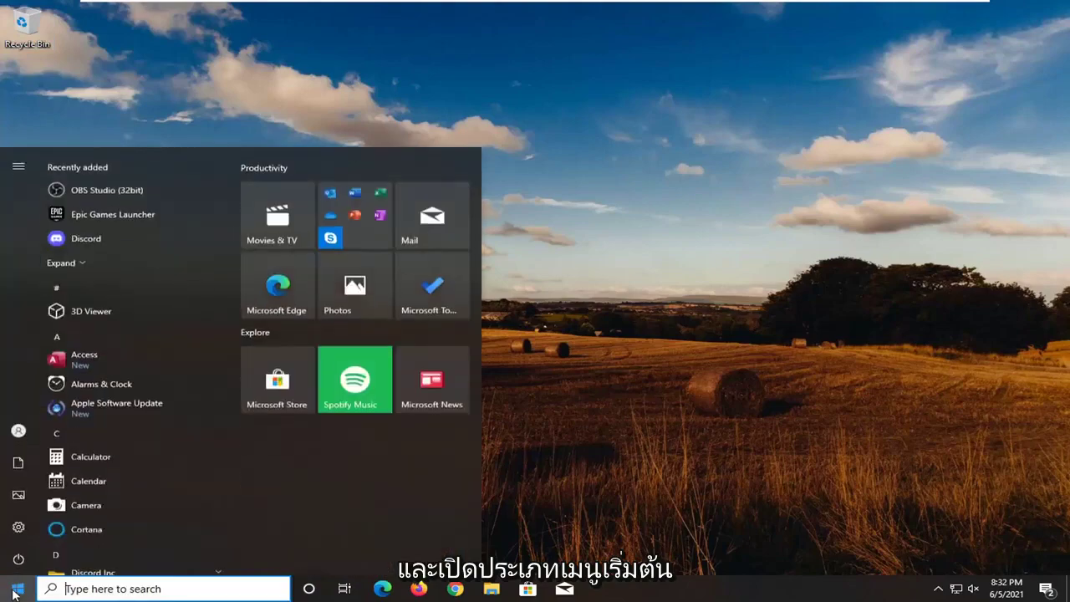
type("devbi")
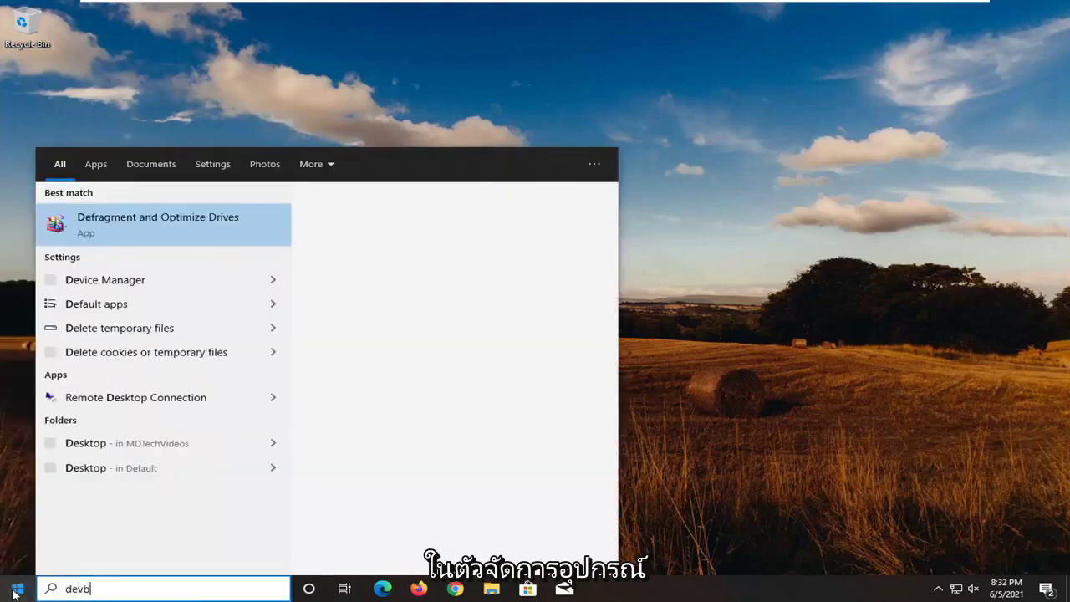
type("ce")
key("BackSpace")
type("ice m")
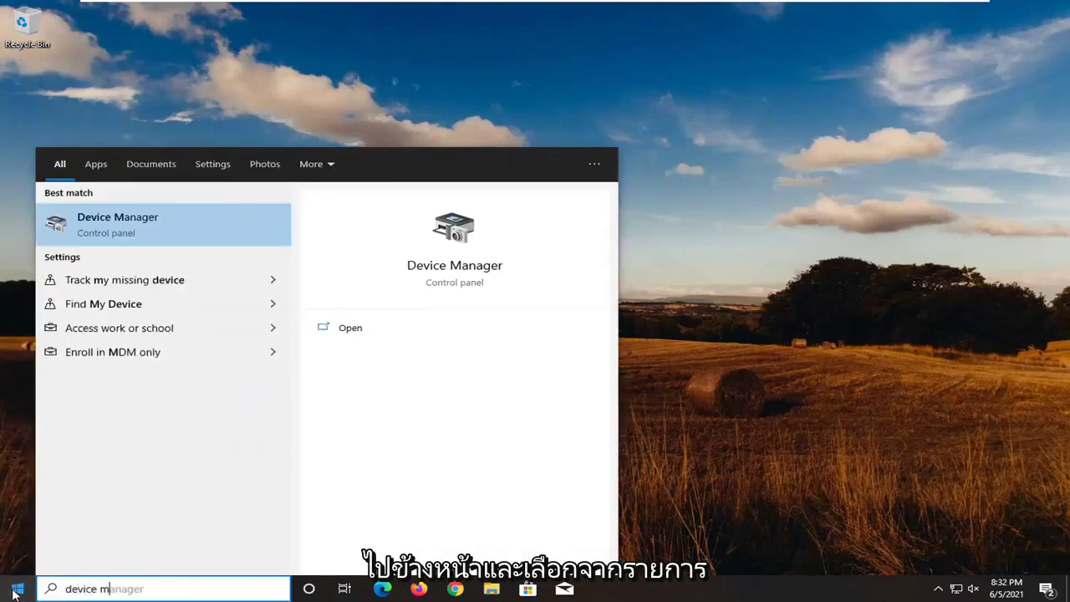
type("anager")
left_click(92, 228)
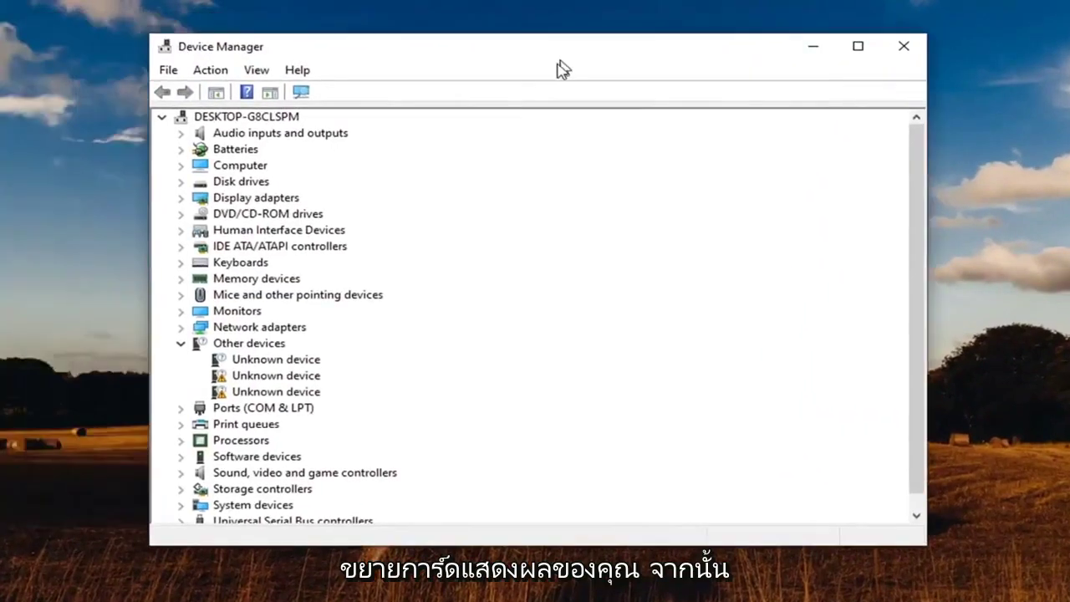
Expand Display adapters and bring up the context menu for VMware SVGA 3D.
double_click(273, 199)
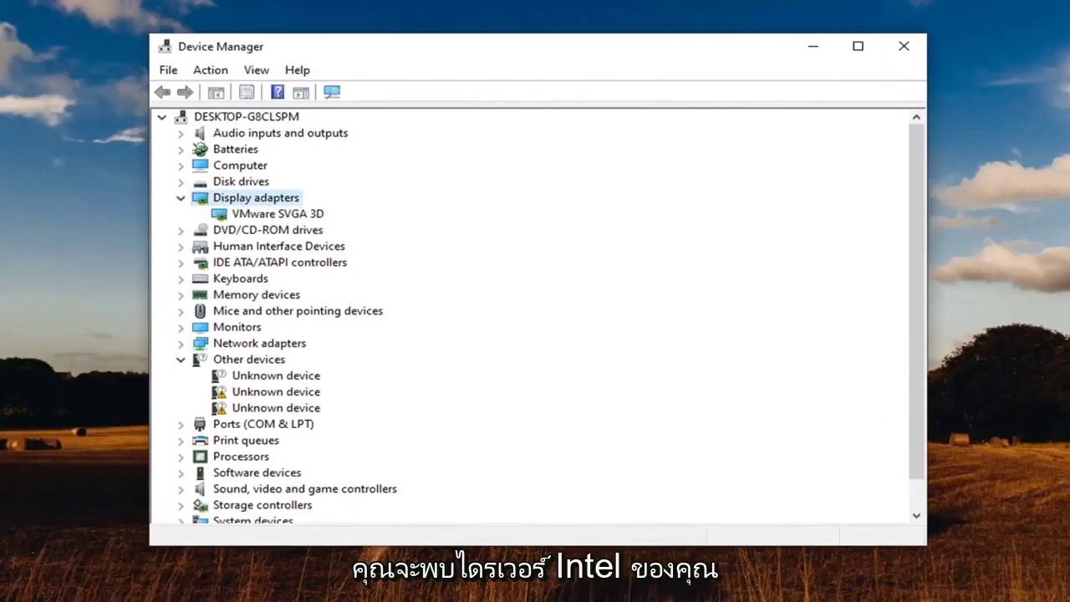
left_click(250, 214)
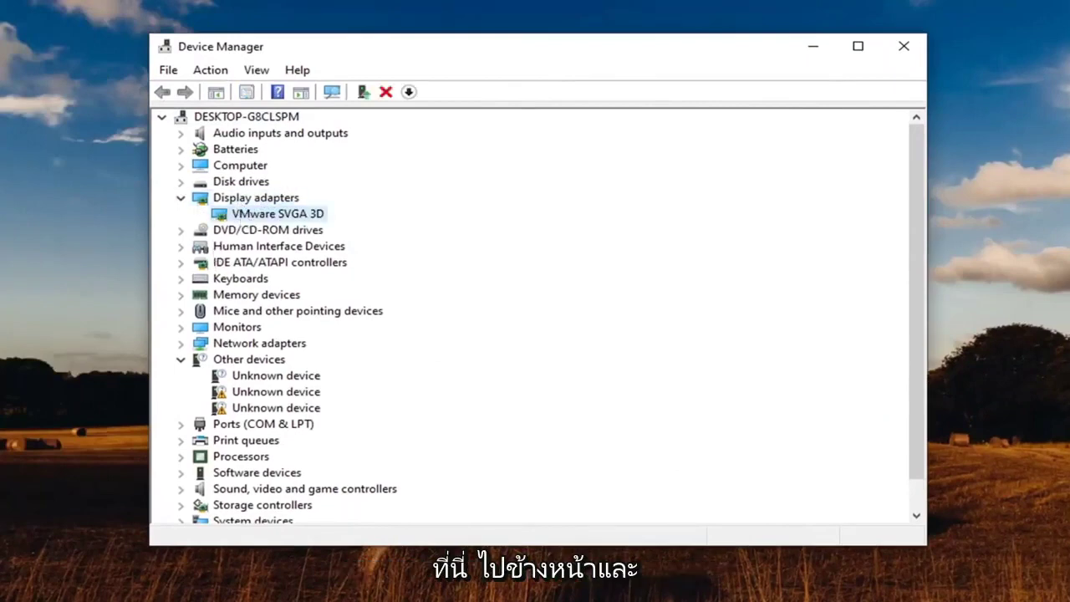
right_click(270, 219)
Update the driver by picking VMware SVGA 3D from the compatible drivers on this computer.
left_click(343, 226)
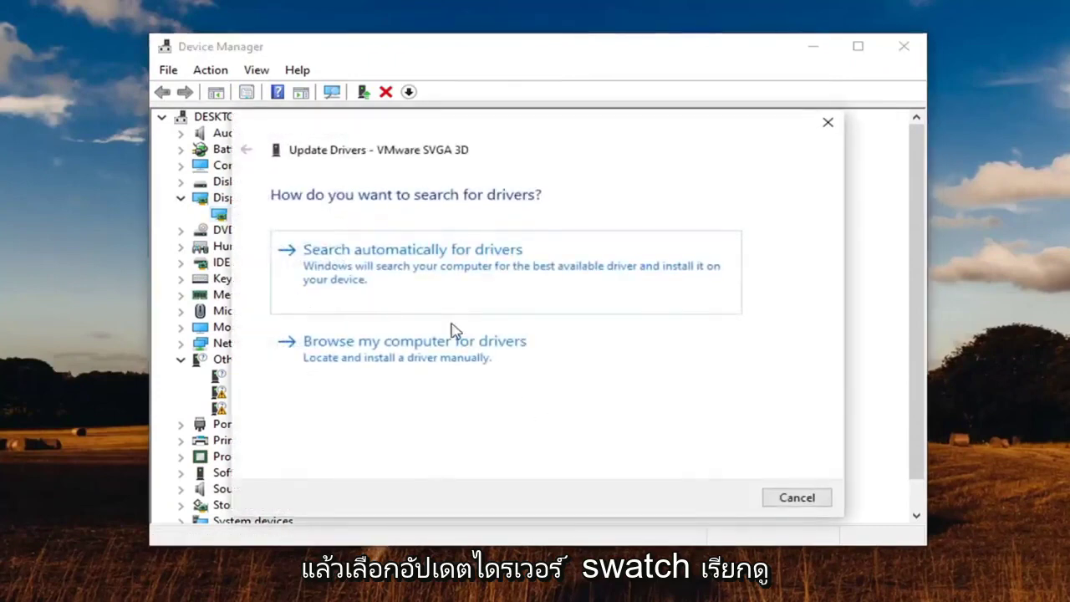
left_click(475, 354)
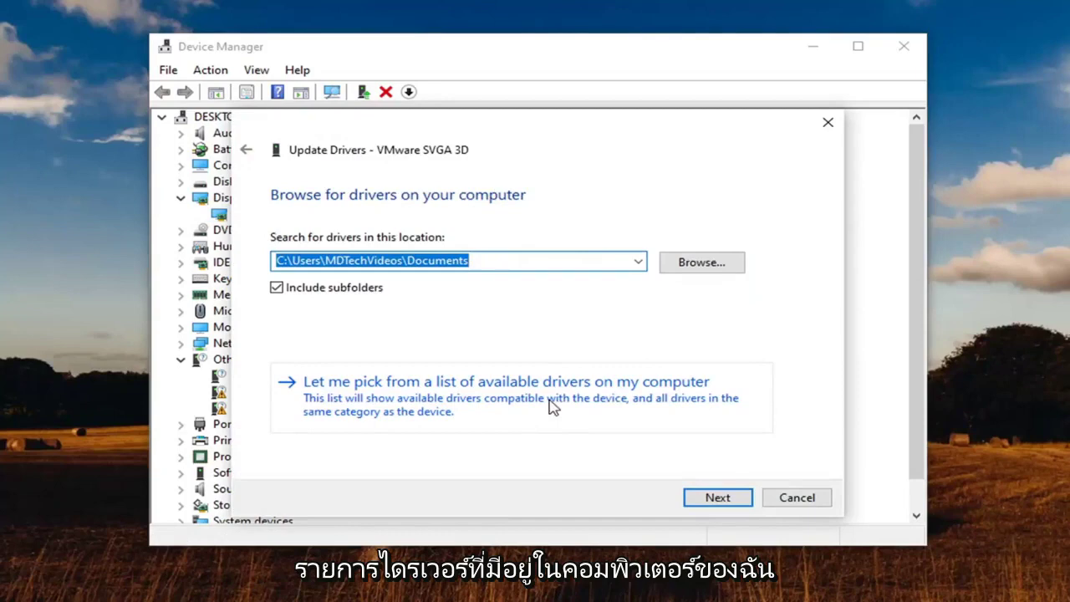
left_click(651, 400)
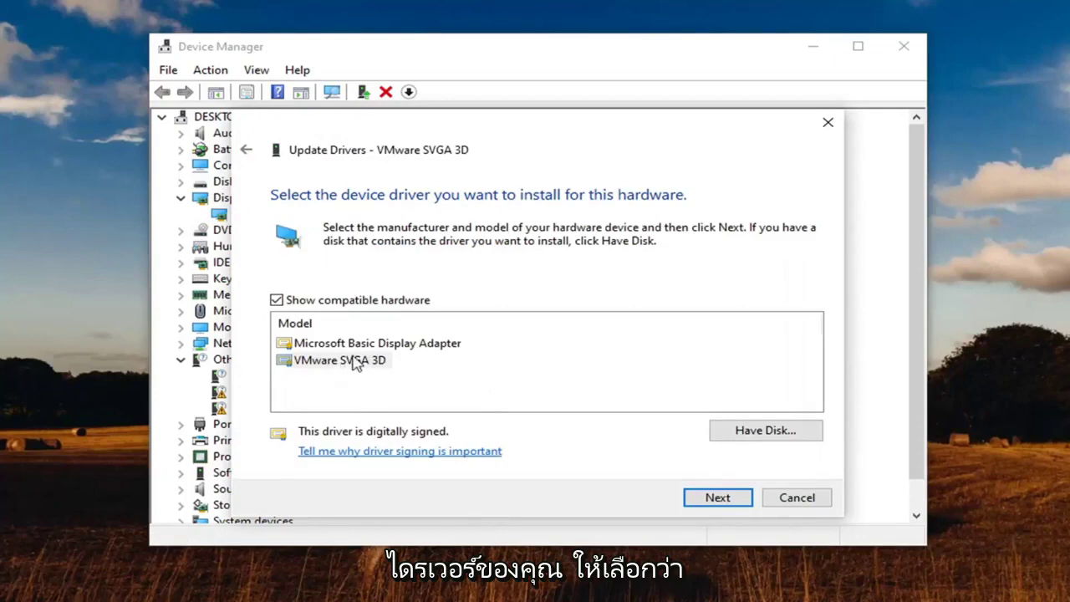
left_click(340, 346)
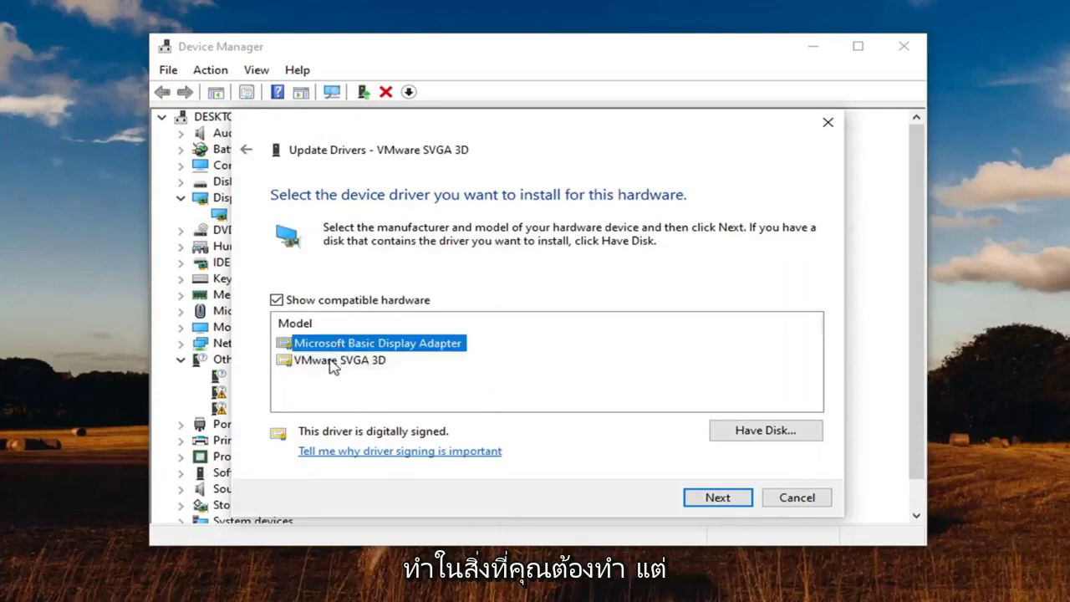
left_click(333, 365)
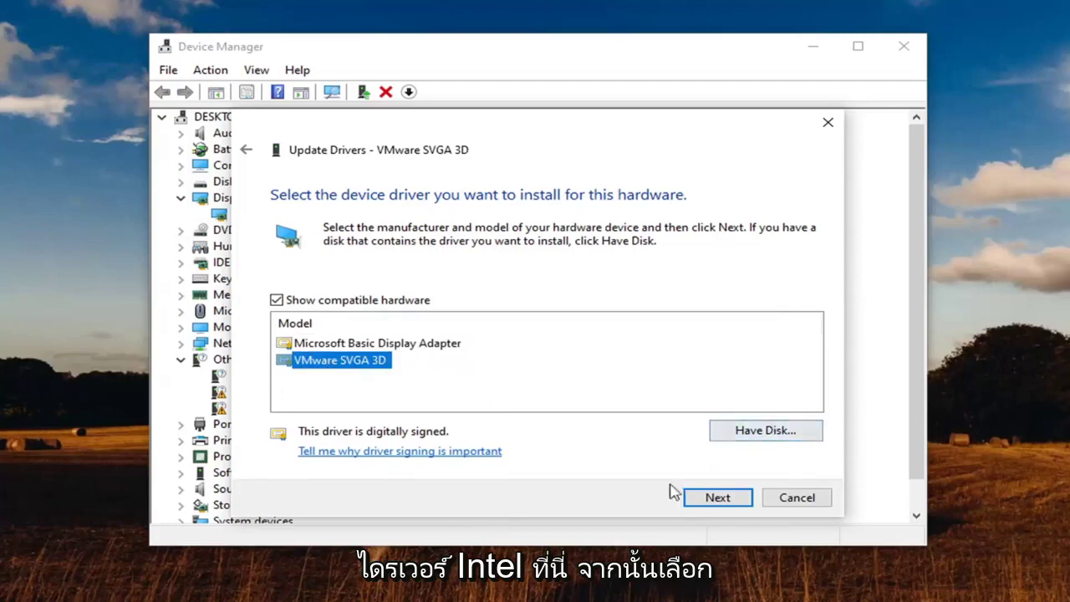
left_click(733, 500)
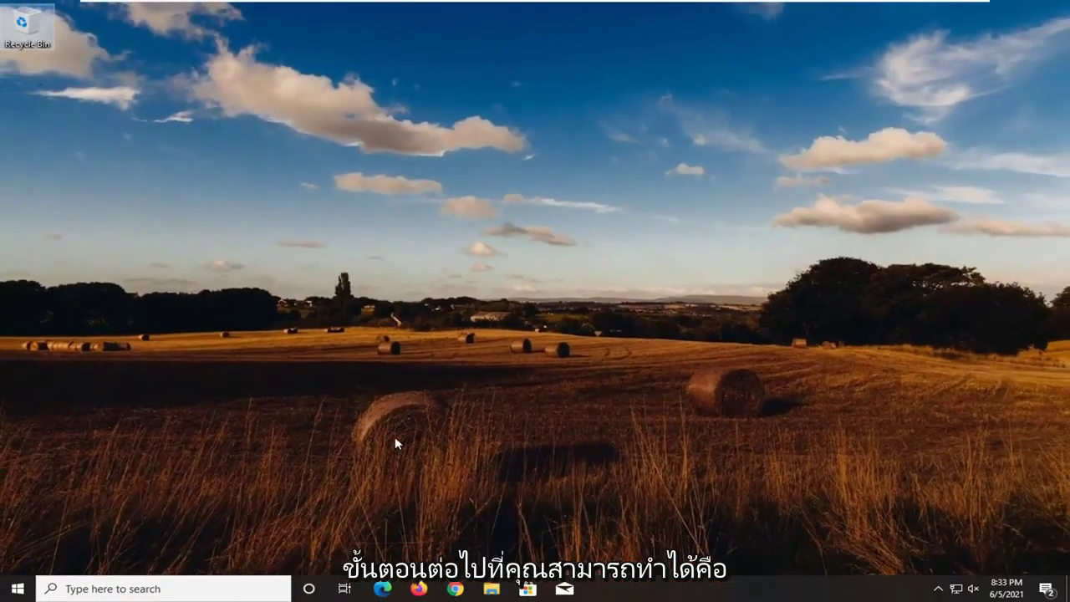
Launch Chrome, close the Wikipedia and Facebook tabs, and go to google.com.
left_click(456, 589)
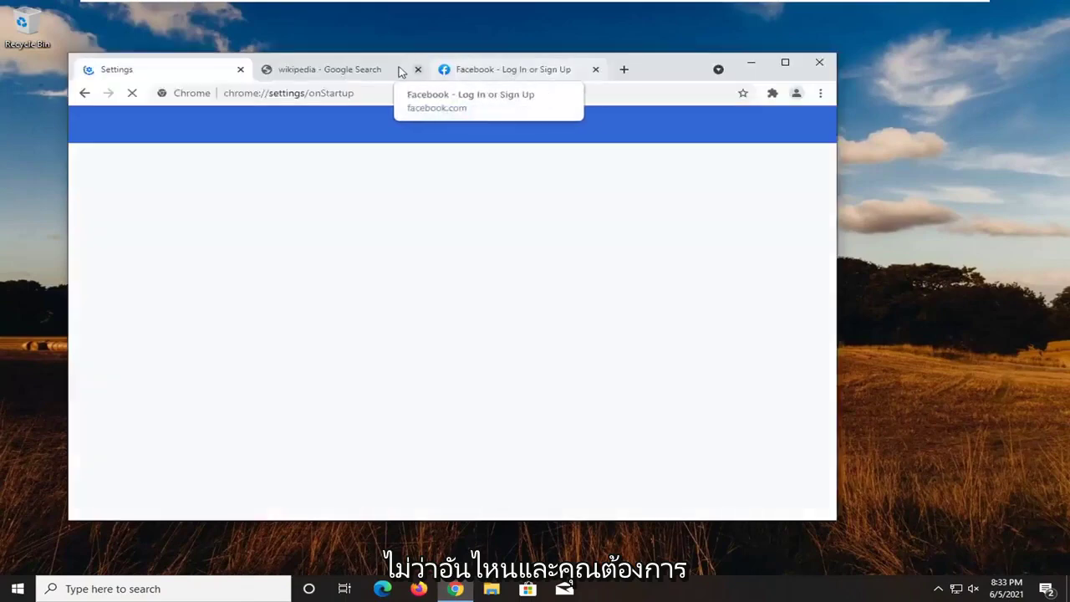
left_click(416, 70)
left_click(306, 93)
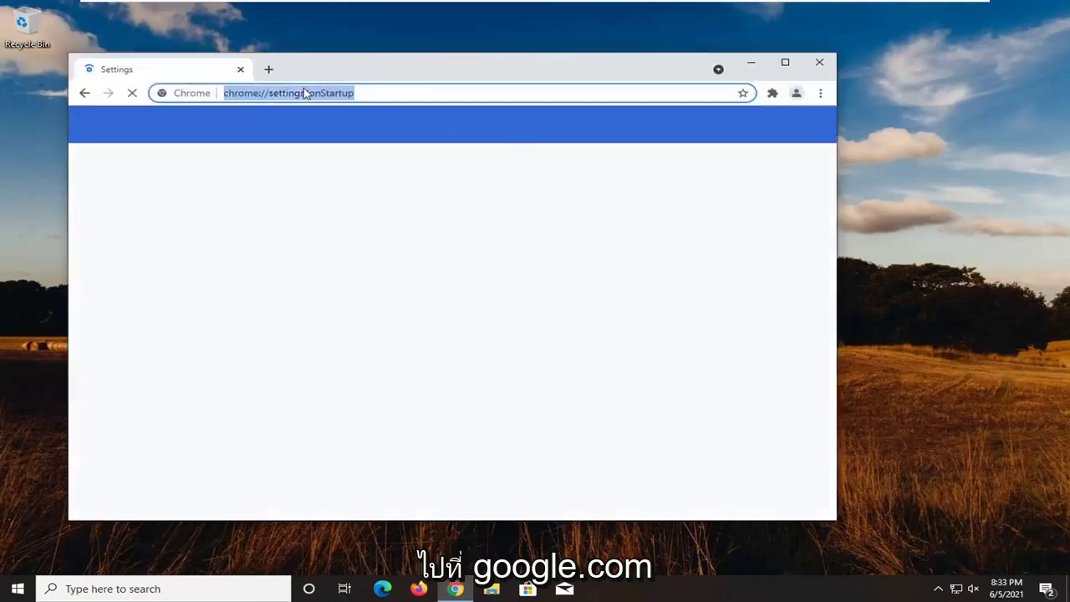
type("gog")
key("BackSpace")
type("ogle")
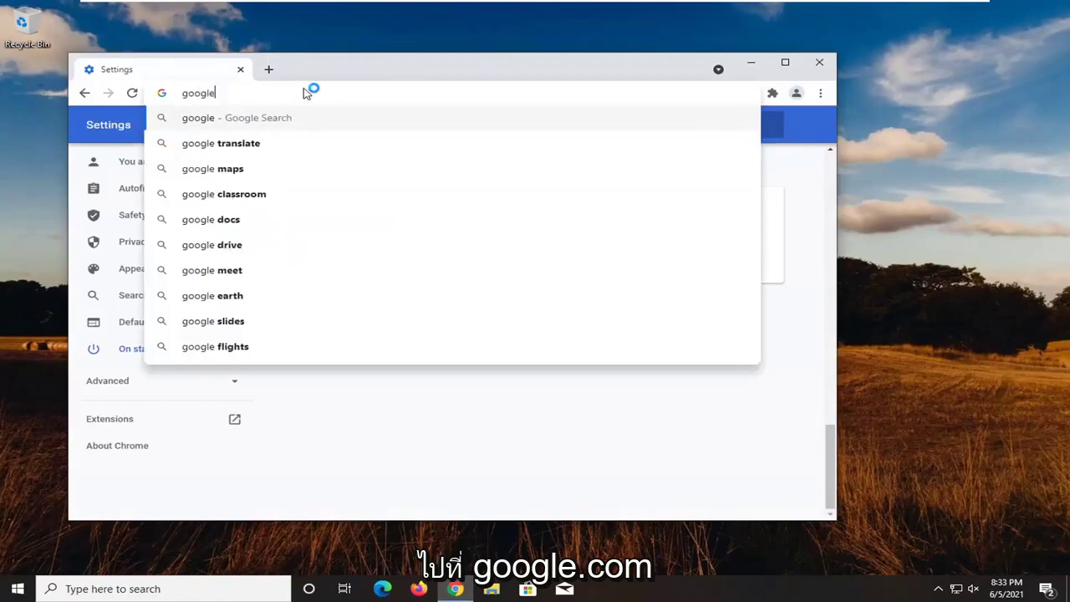
type(".com")
key("Return")
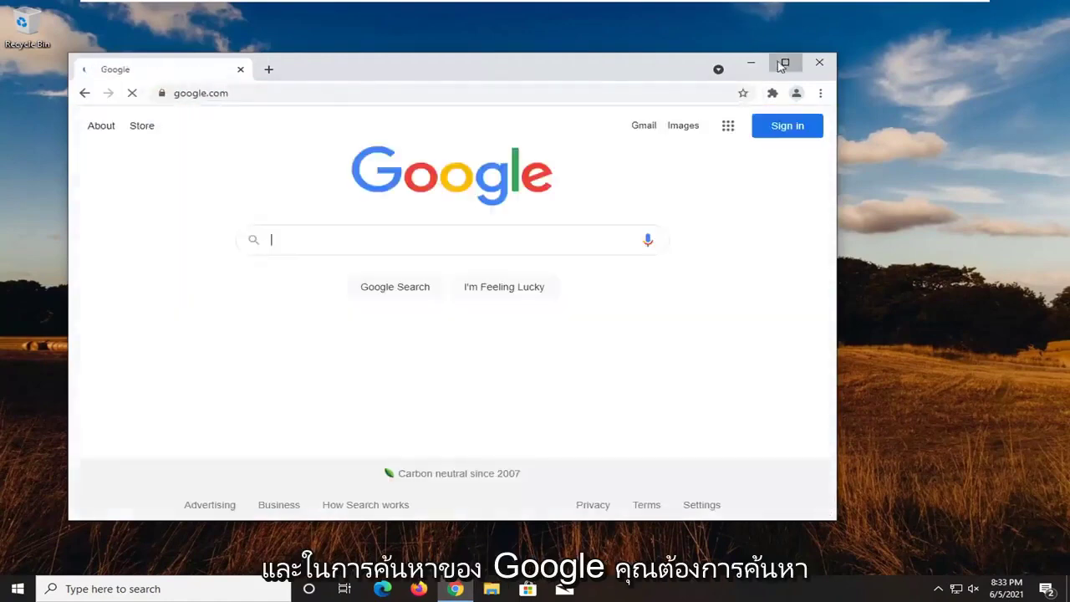
Maximize Chrome and search Google for 'intel graphics control panel download'.
left_click(786, 62)
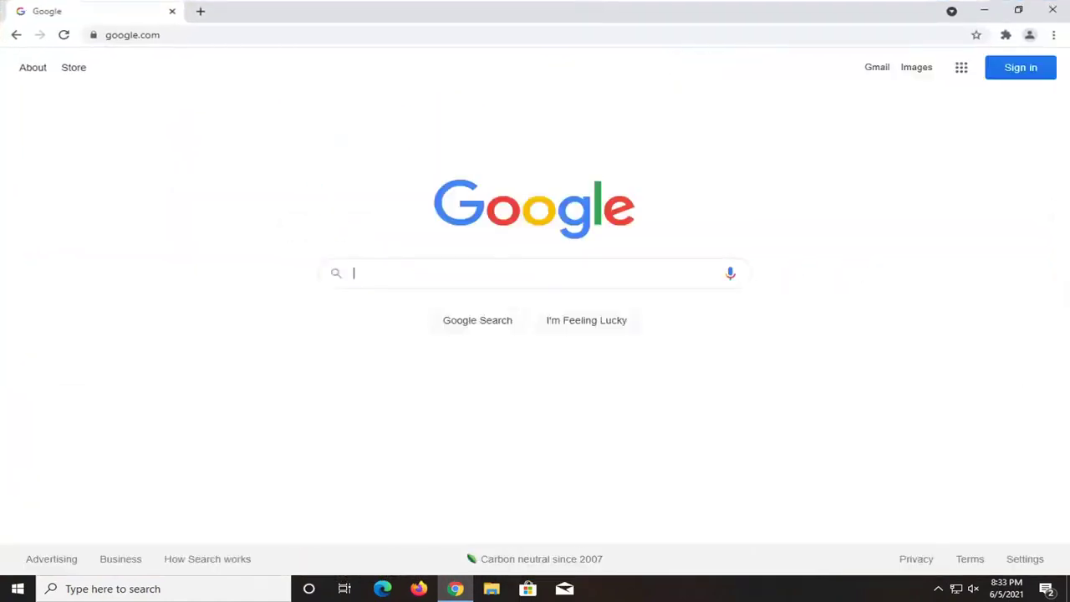
type("intel gra")
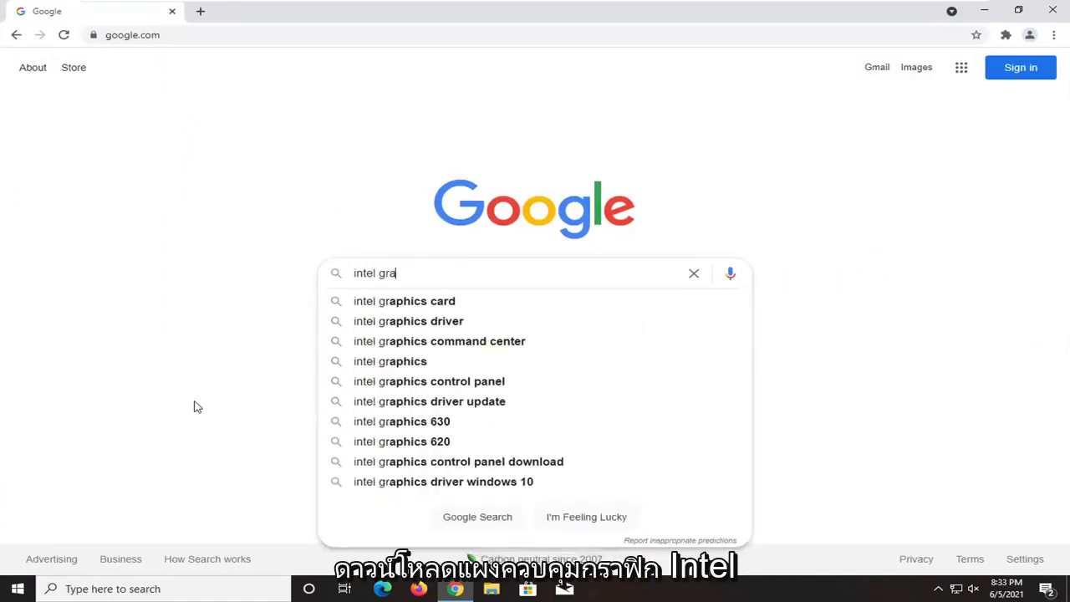
type("phics control")
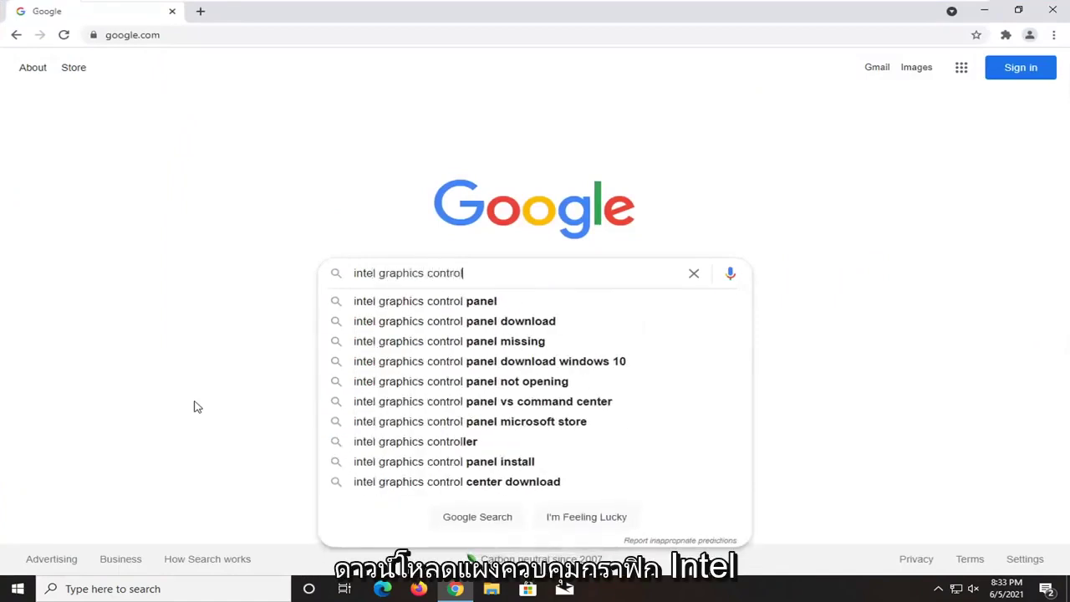
type(" panel download")
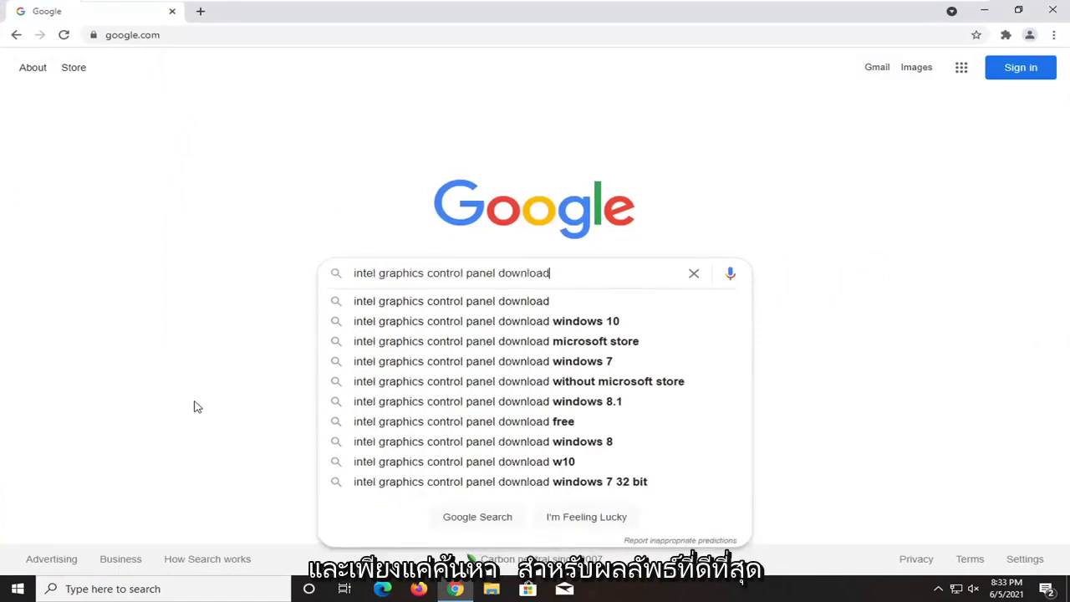
key("Return")
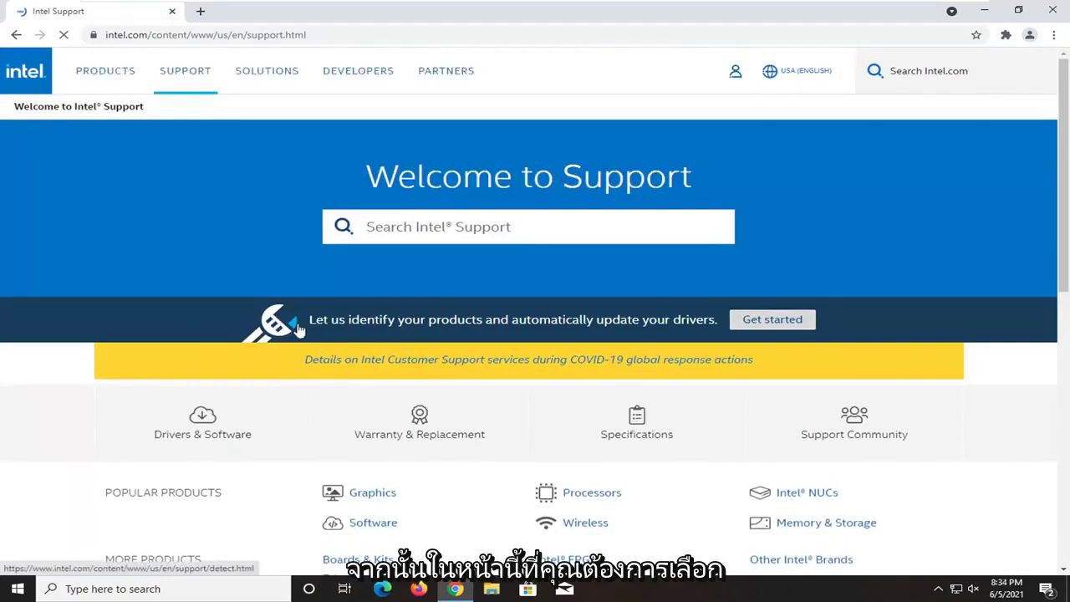
Download the Intel Driver & Support Assistant installer from Intel Support and open it.
scroll(297, 330, "down", 1)
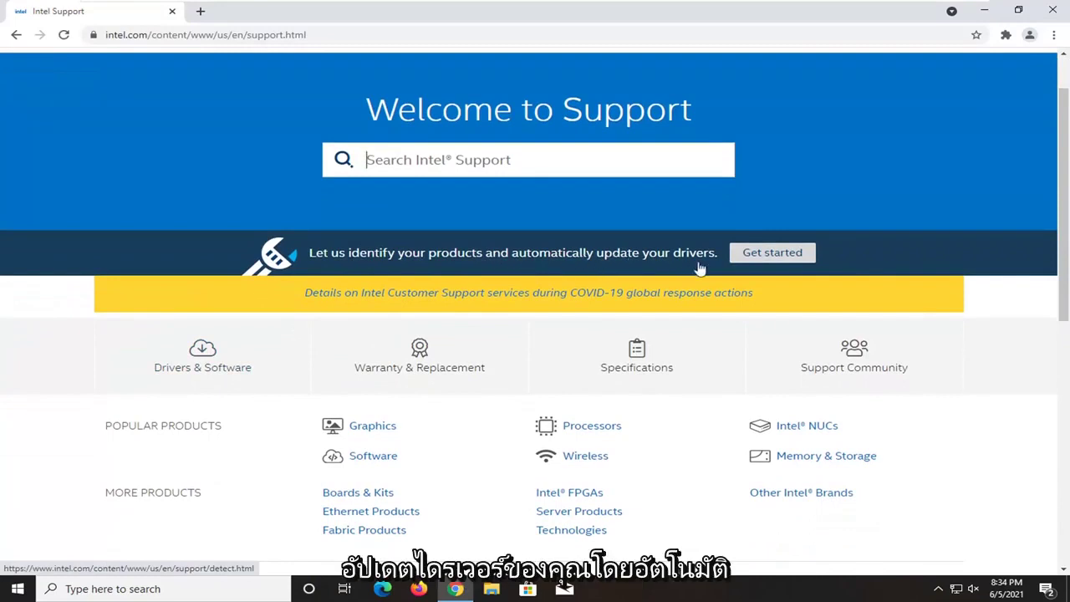
left_click(776, 254)
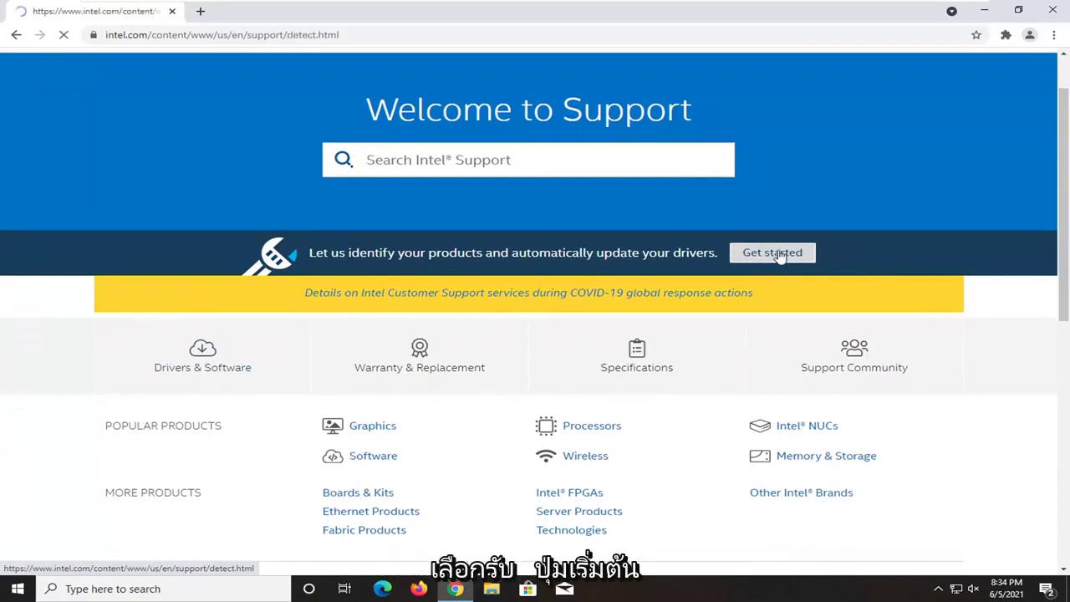
scroll(712, 254, "down", 10)
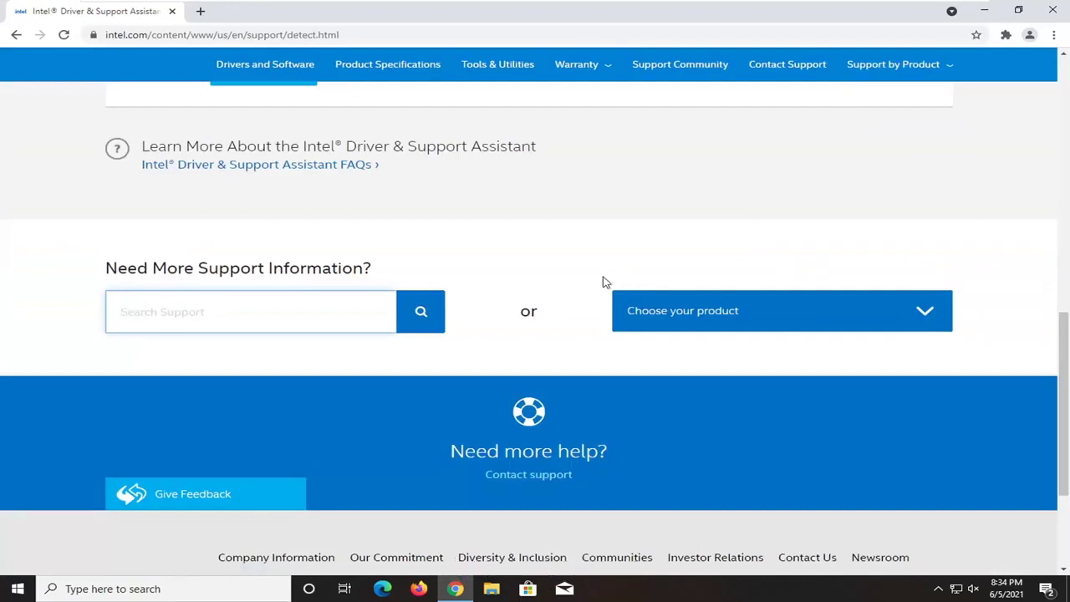
scroll(605, 282, "up", 1)
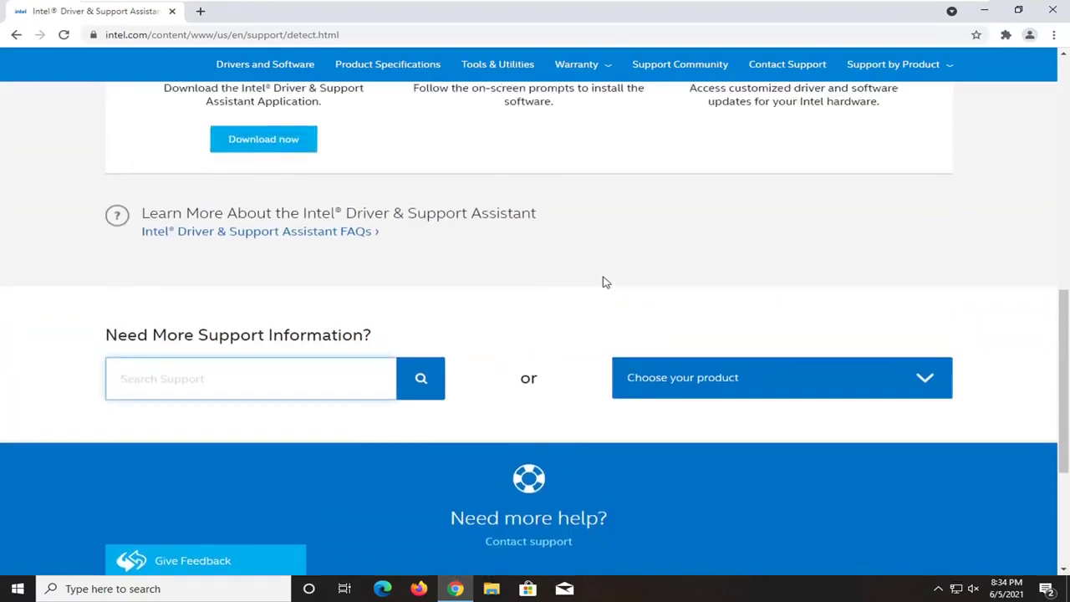
scroll(606, 282, "up", 10)
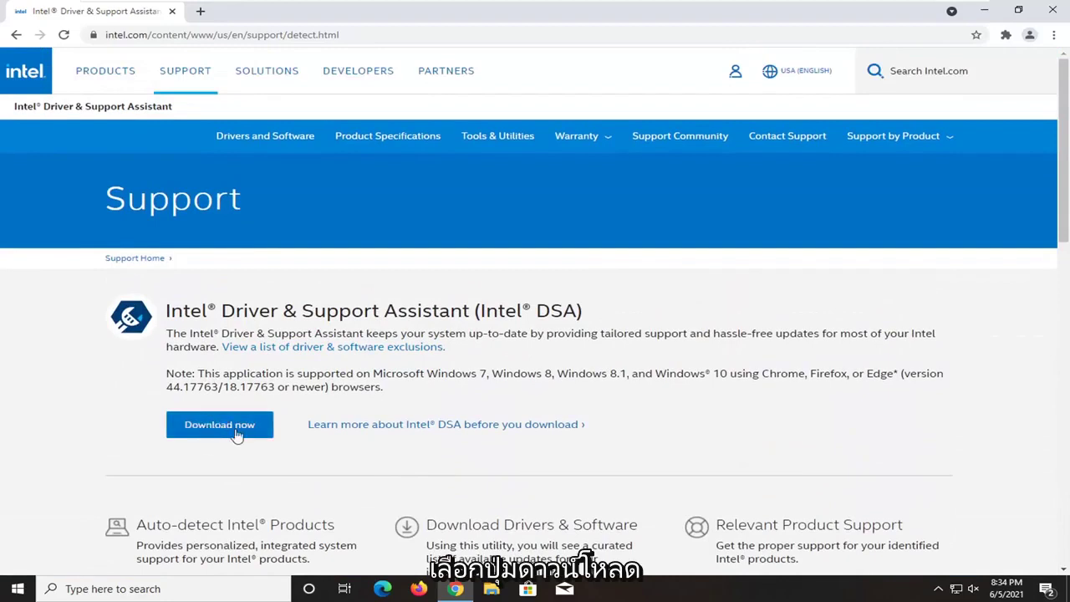
left_click(216, 426)
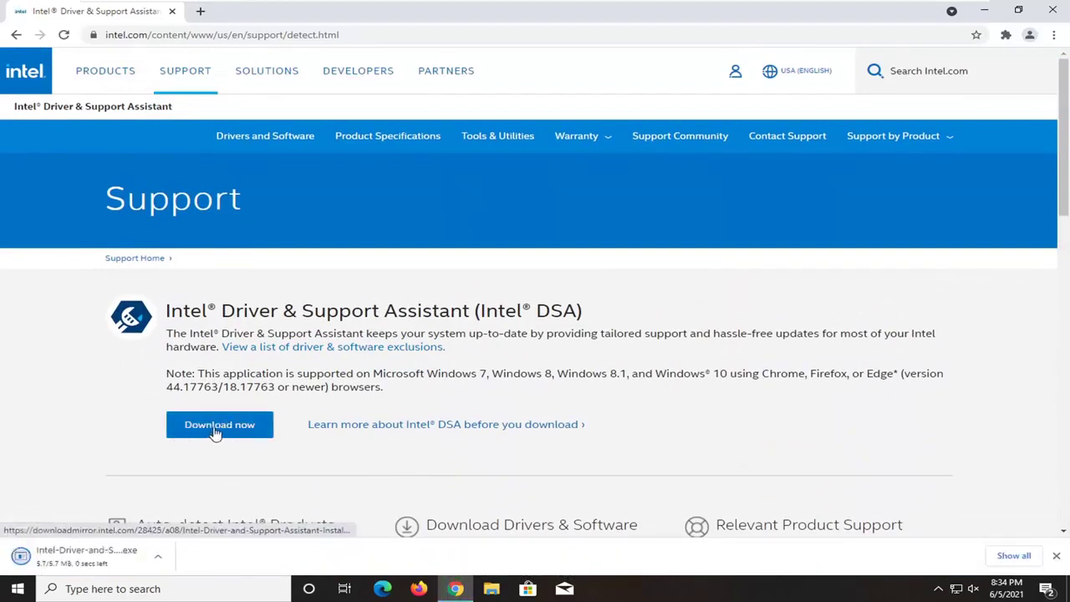
left_click(52, 553)
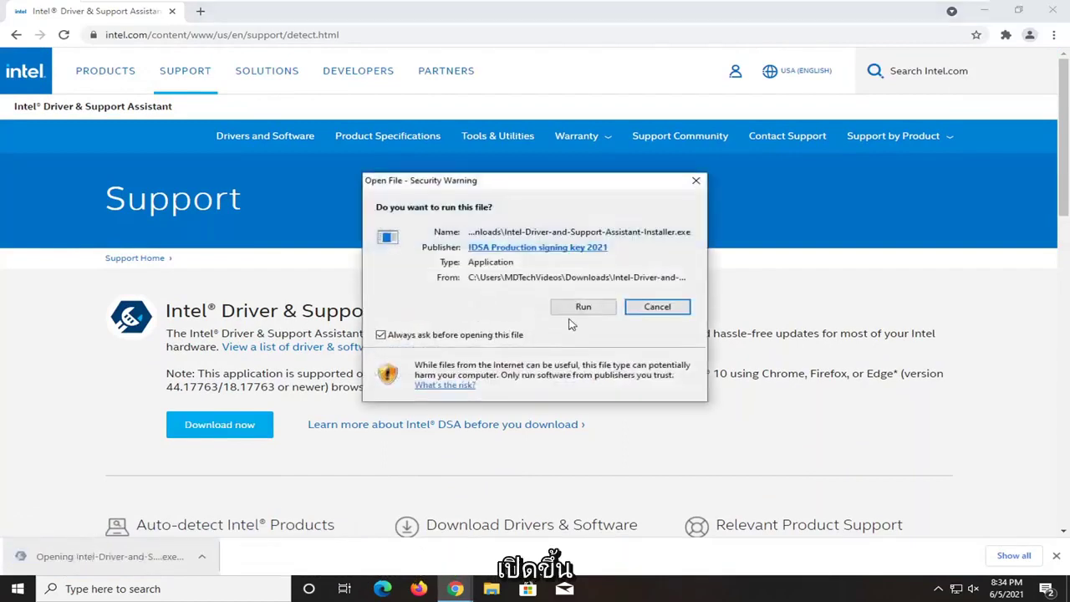
Run the installer, accept the license terms, and install with administrator approval.
left_click(583, 306)
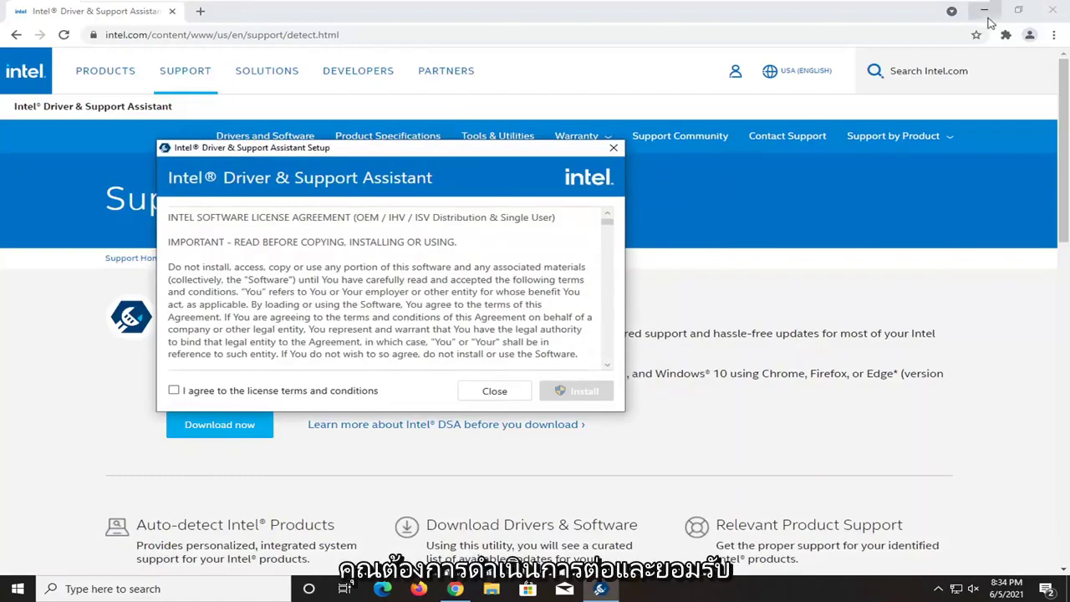
left_click(985, 10)
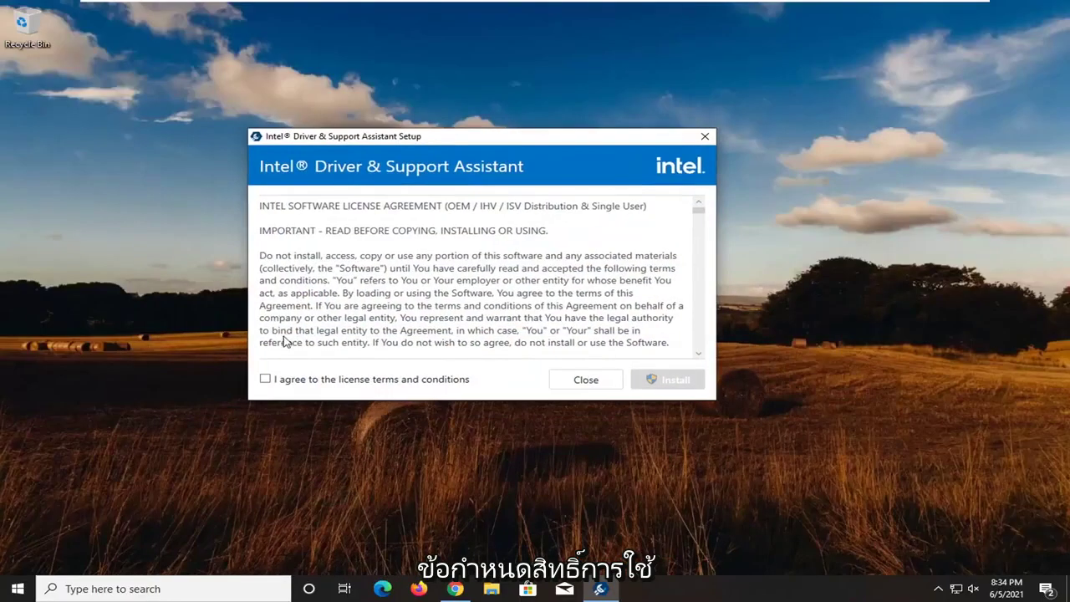
left_click(265, 379)
left_click(676, 380)
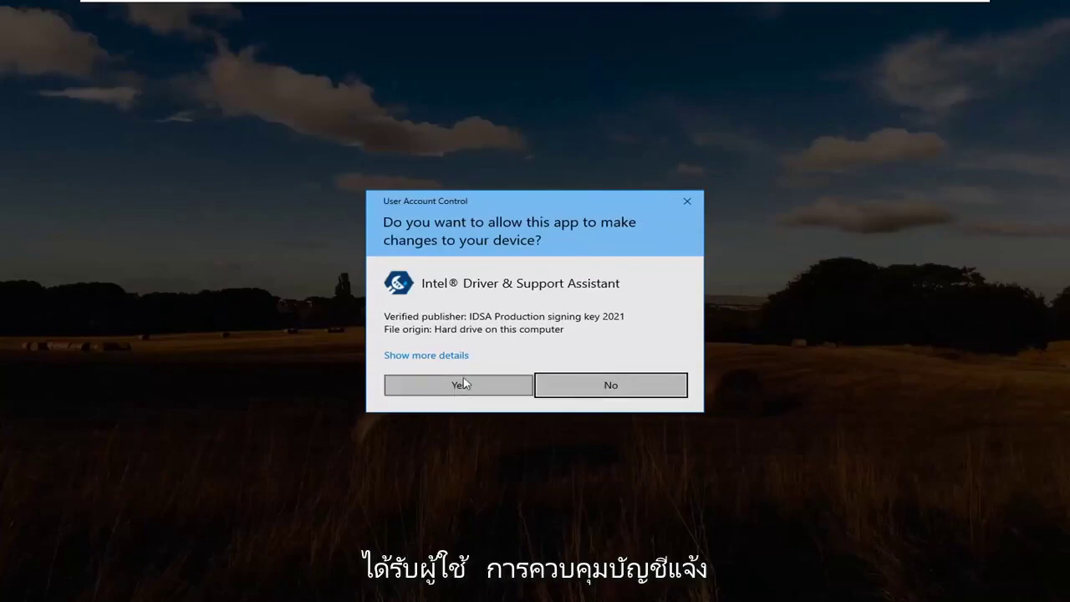
left_click(458, 391)
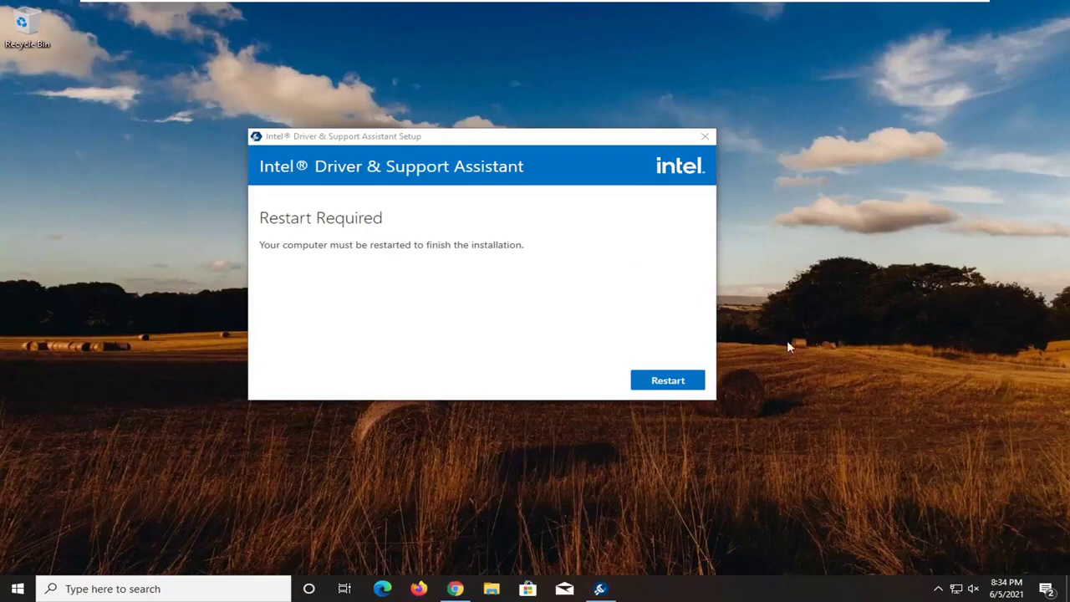
Choose Restart to finish setup, cancel the sign-out, and return to Chrome.
left_click(659, 383)
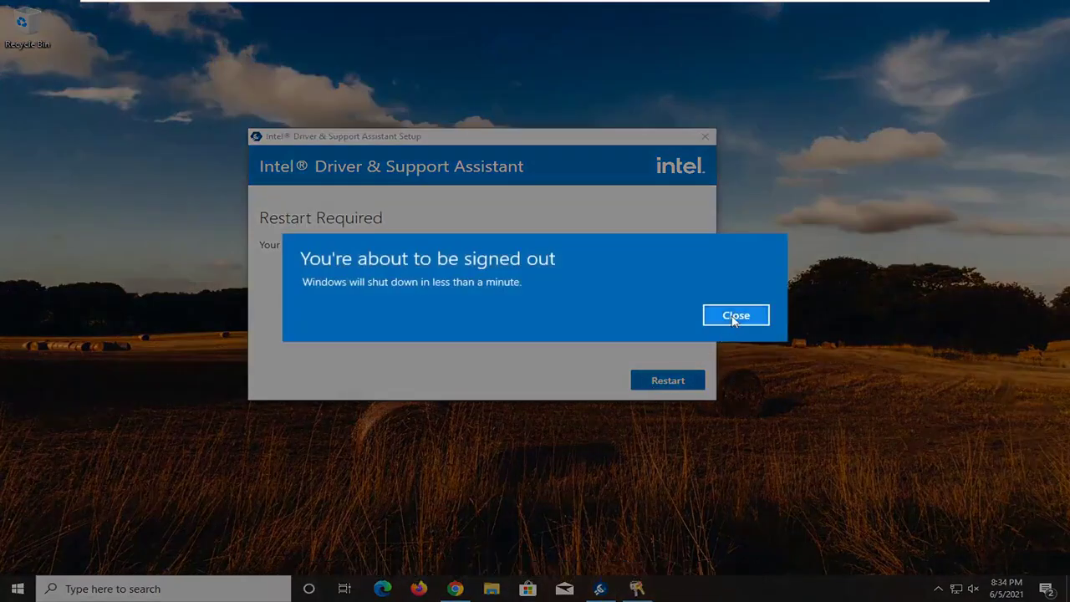
left_click(731, 313)
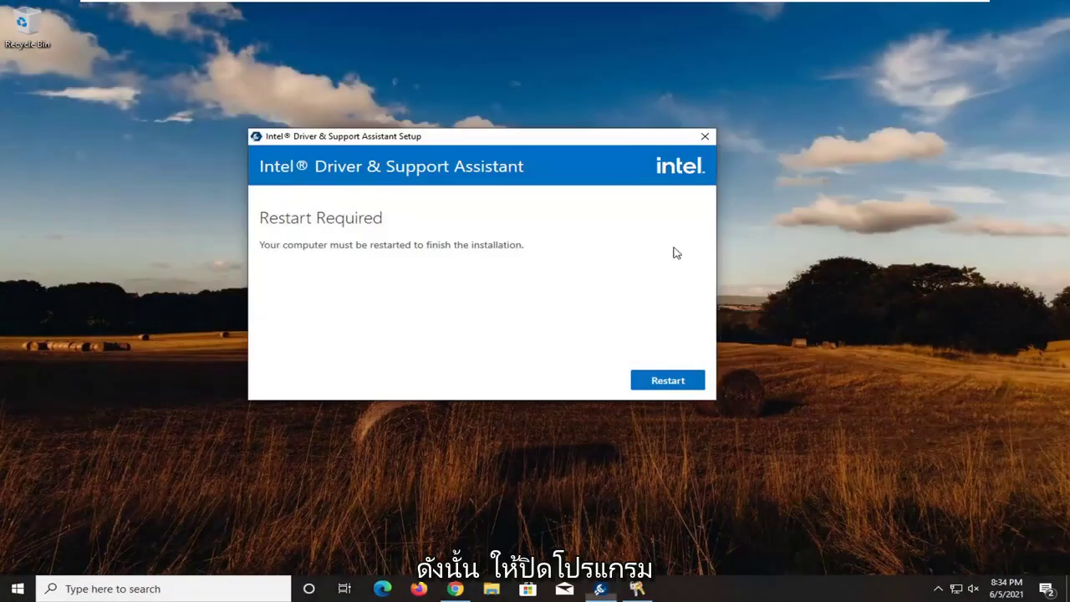
left_click(466, 589)
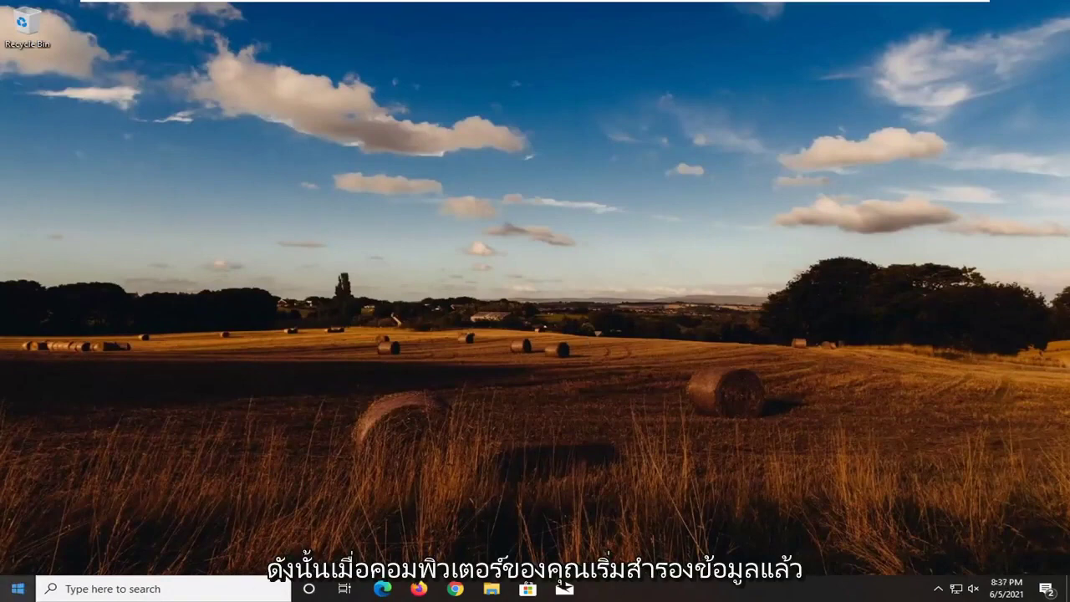
Search the Start menu for 'intel' and launch Intel Driver & Support Assistant.
left_click(10, 591)
type("intel")
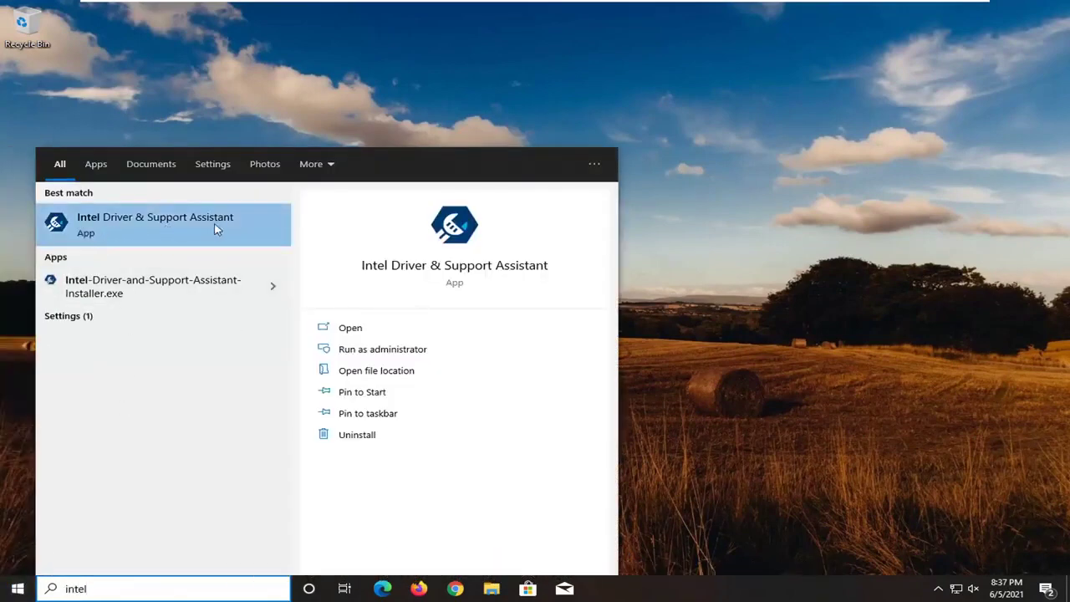
left_click(215, 229)
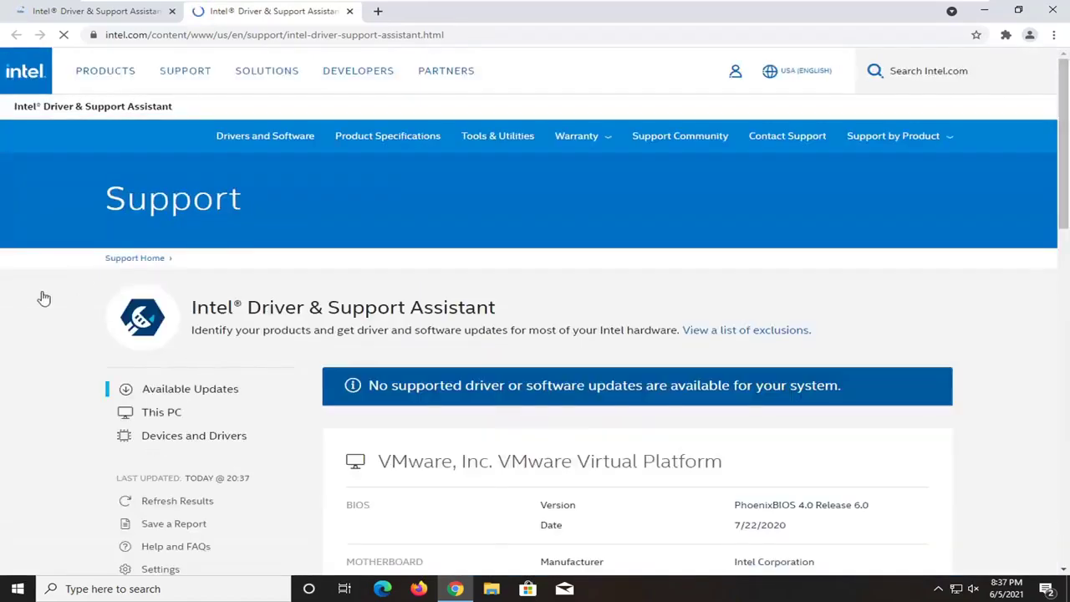
Scroll through the Available Updates and Devices and Drivers results, then close Chrome.
scroll(566, 326, "down", 2)
scroll(566, 327, "down", 1)
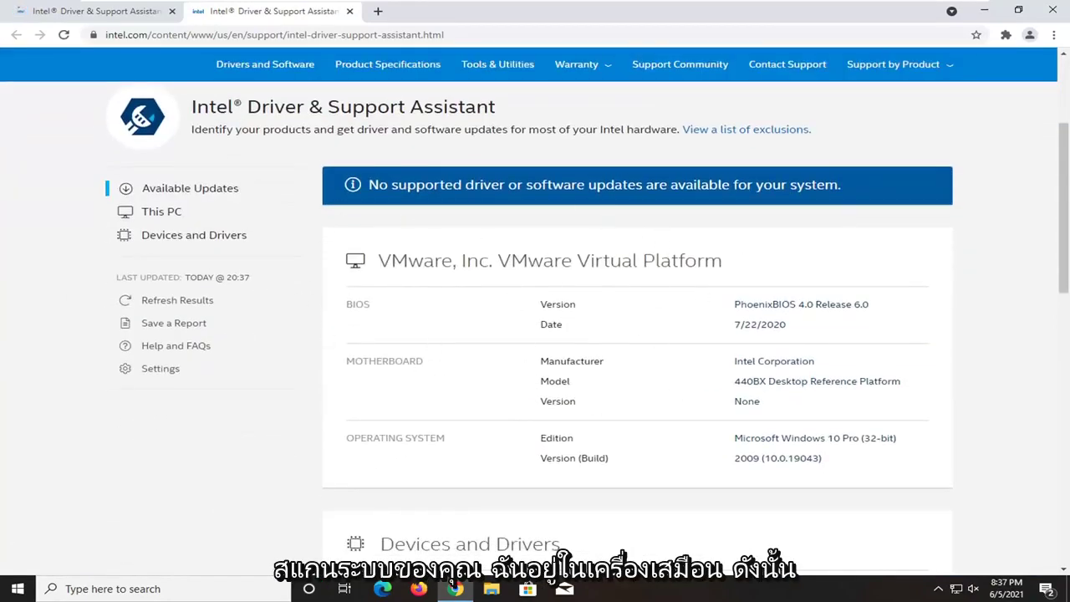
scroll(529, 233, "down", 2)
scroll(529, 233, "down", 1)
scroll(544, 251, "down", 1)
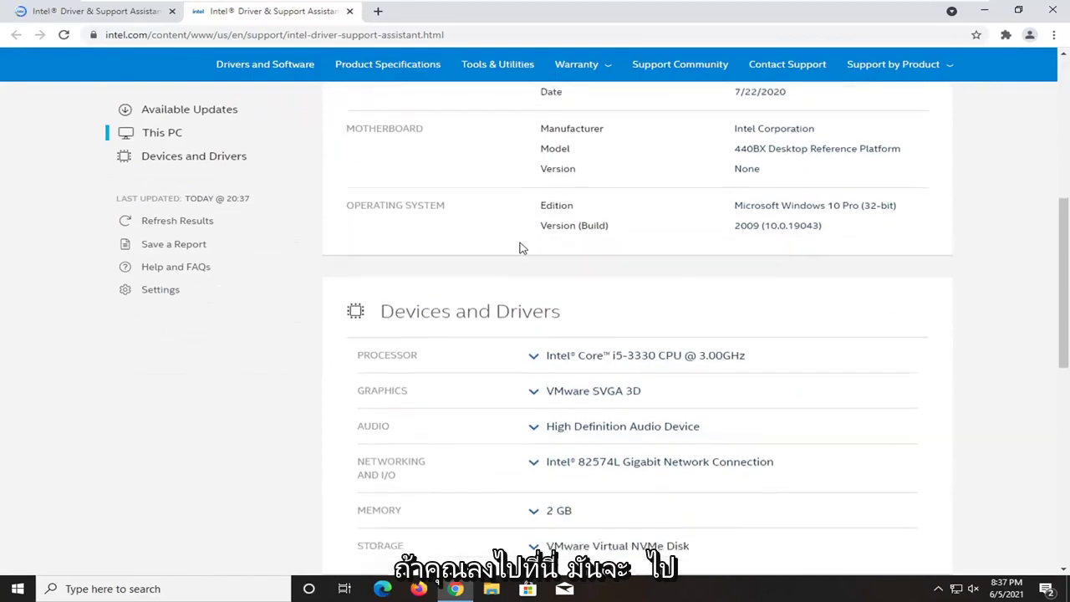
scroll(719, 306, "up", 2)
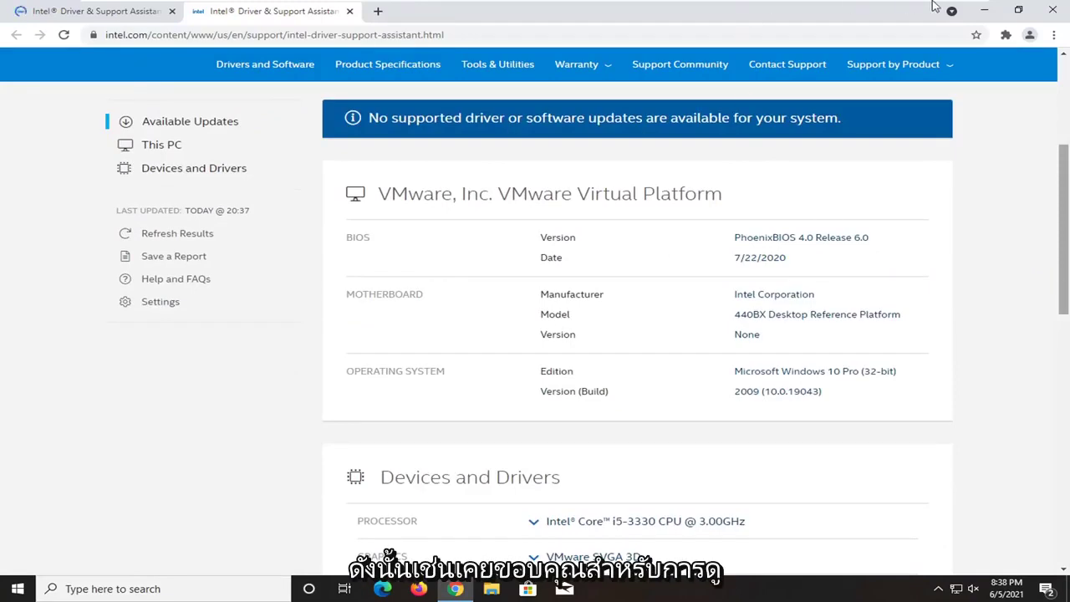
left_click(1054, 10)
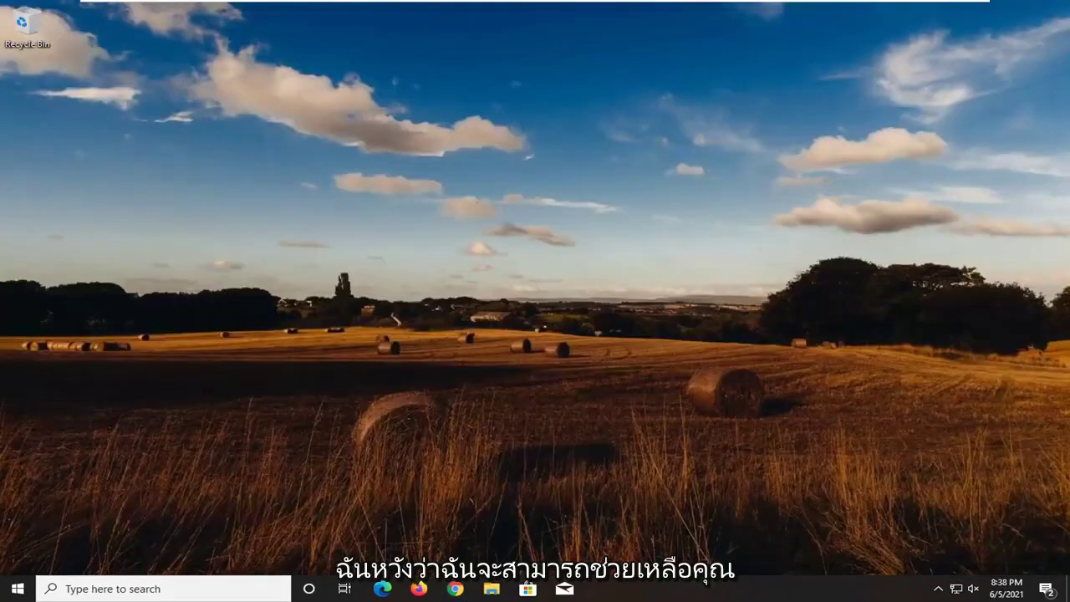